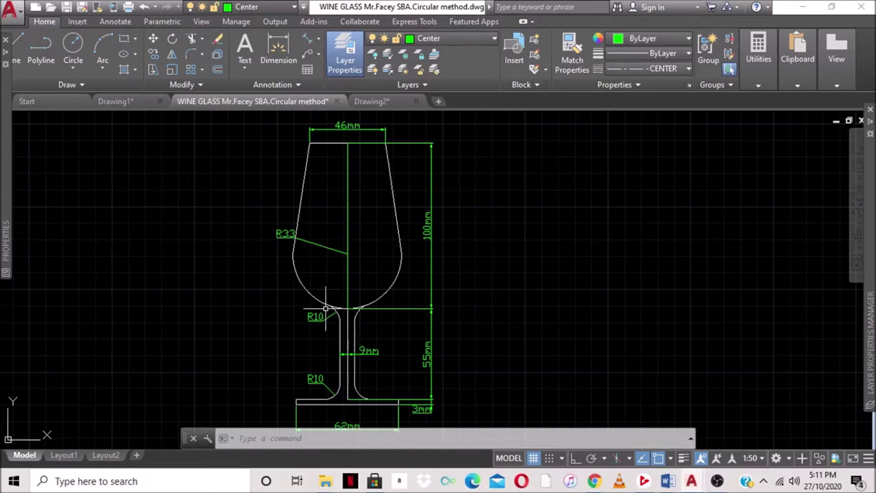
- Examine the dimensioned wine glass reference drawing, covering the bowl, stem, fillet radii, base and rim
middle_click_drag(393, 428, 390, 368)
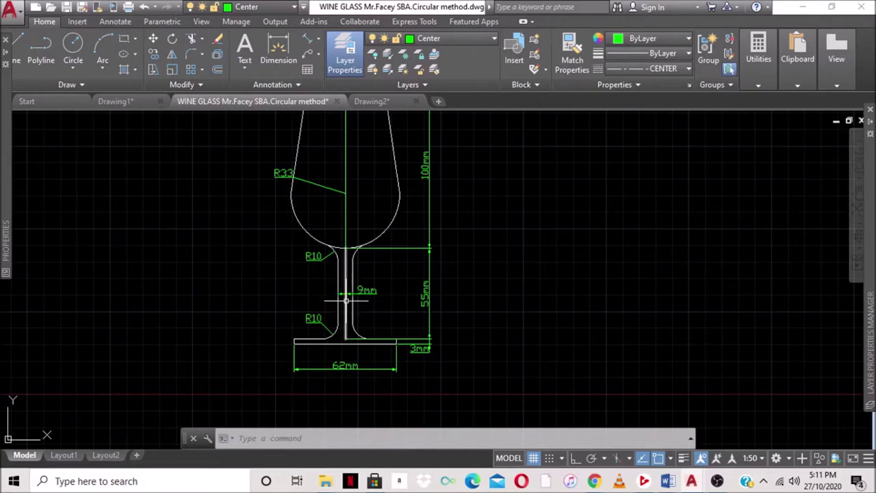
scroll(347, 299, "up", 4)
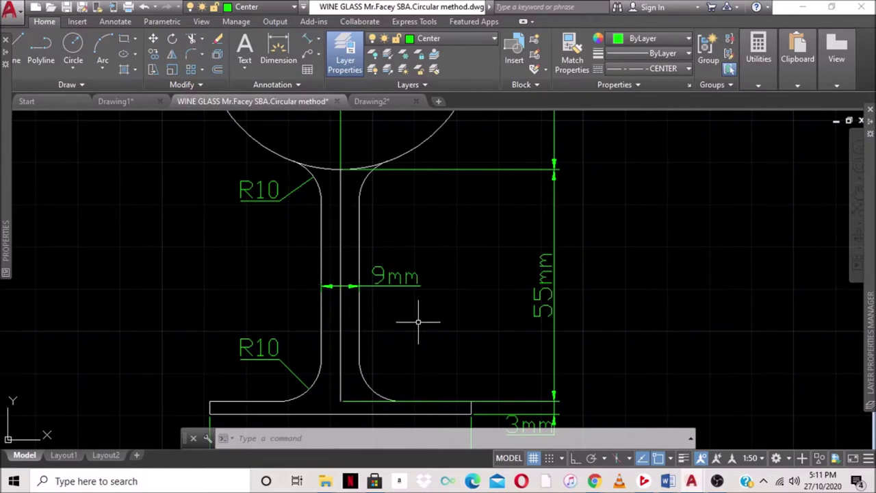
scroll(391, 205, "down", 2)
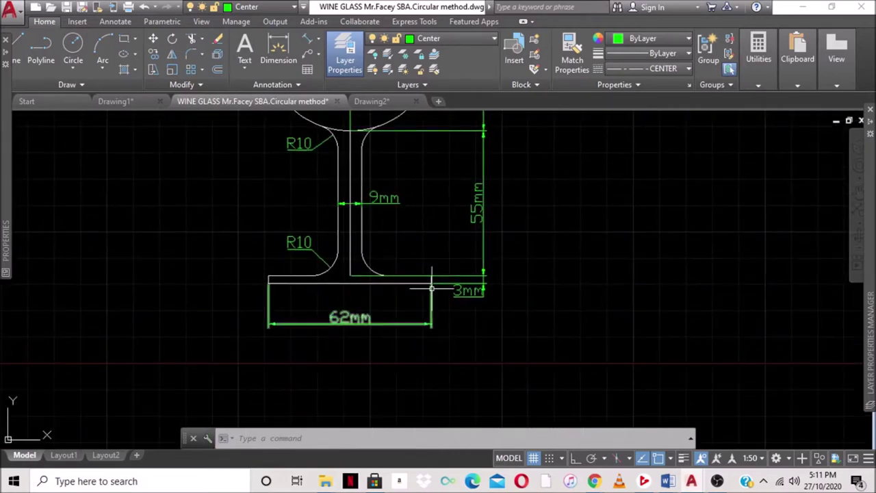
scroll(425, 288, "up", 2)
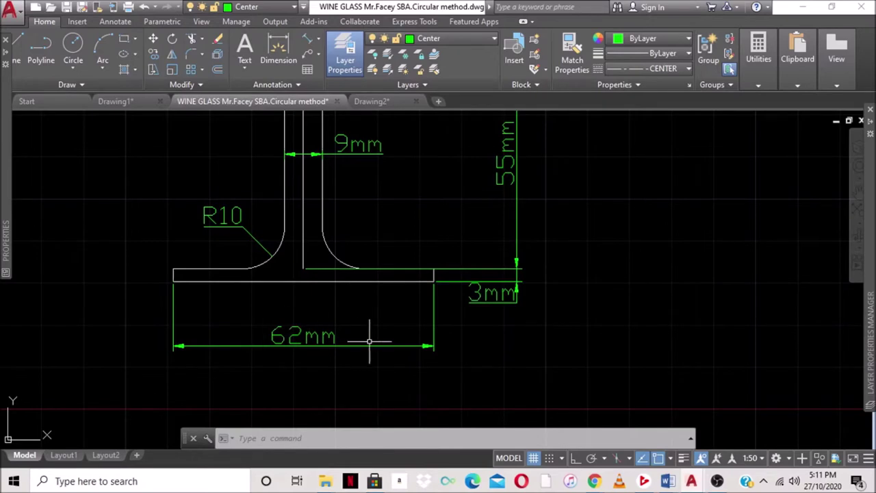
scroll(399, 231, "down", 5)
mouse_move(398, 231)
middle_mouse_down()
mouse_move(395, 215)
mouse_move(338, 415)
middle_mouse_up()
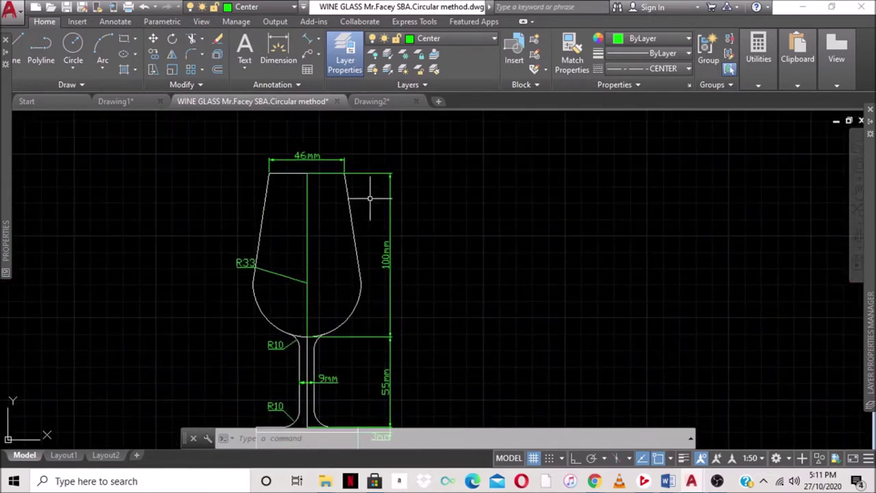
- Start a new drawing with polar tracking turned on and the annotation scale set to 1:50
left_click(439, 102)
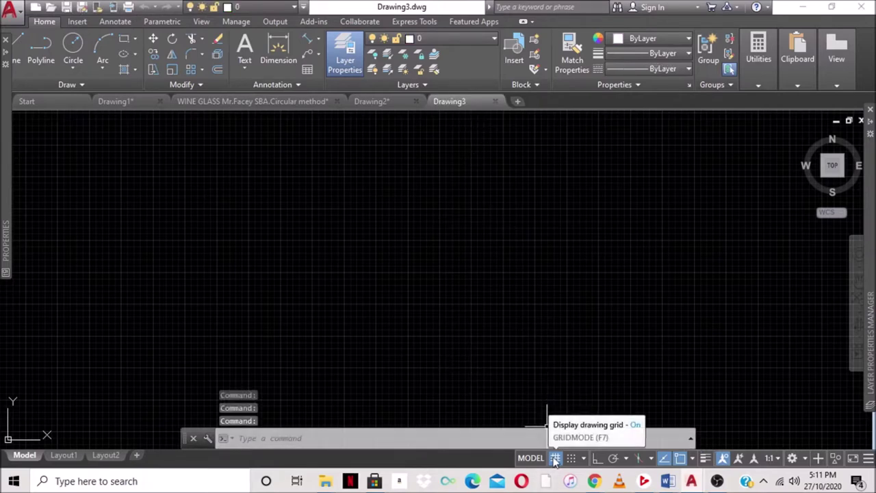
left_click(614, 458)
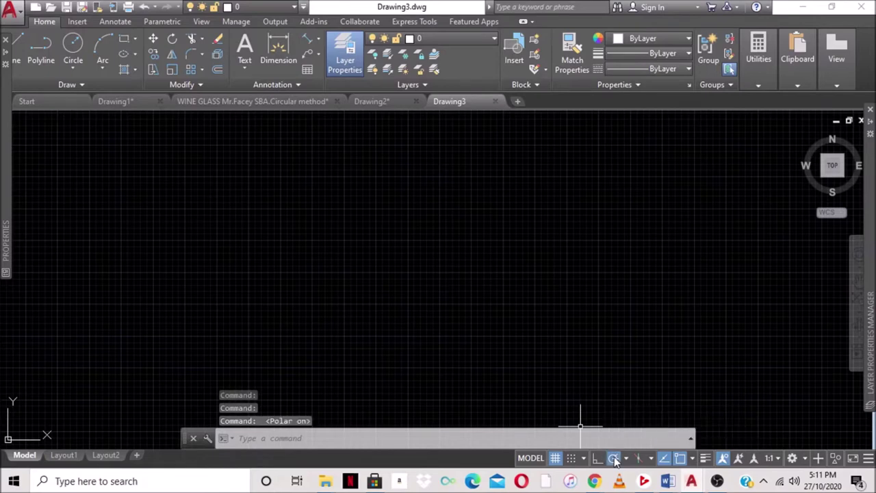
left_click(691, 460)
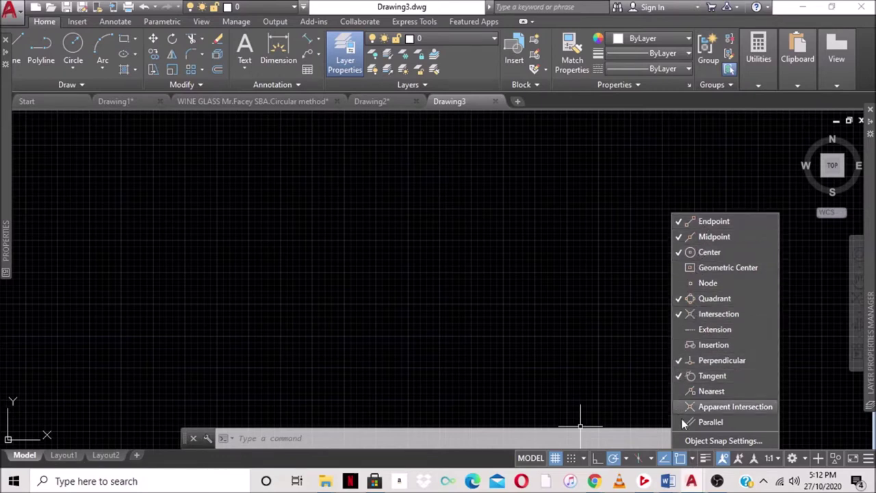
left_click(682, 466)
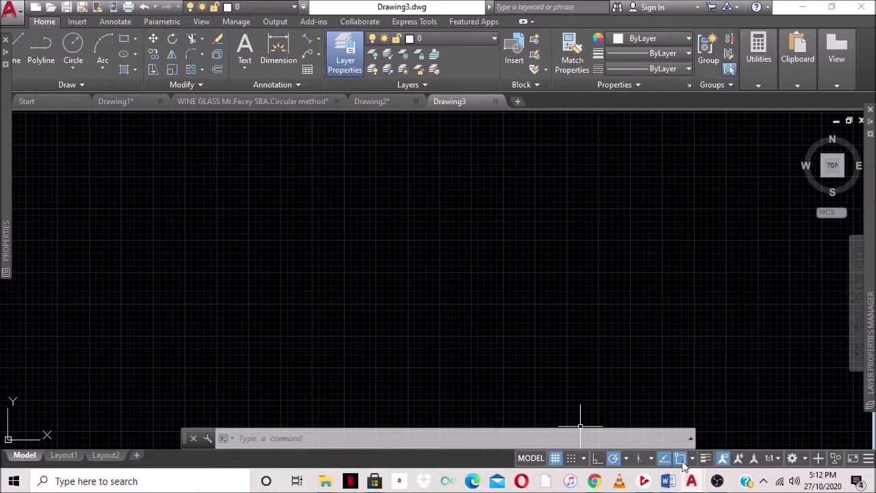
left_click(778, 460)
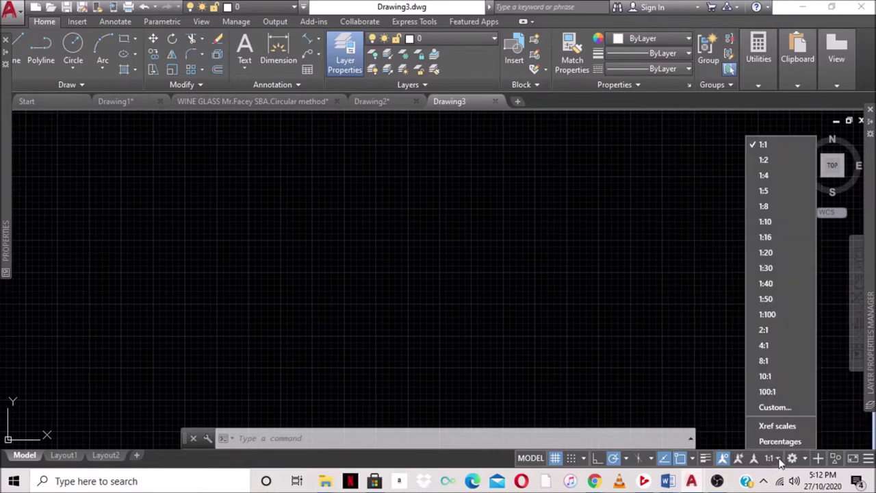
left_click(765, 299)
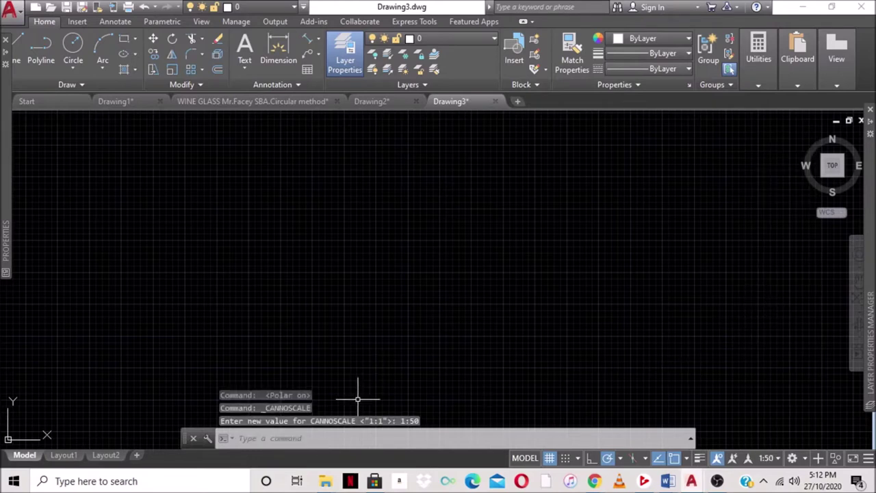
- Set the length precision in the drawing units to 0, with decimal type and millimeters
left_click(345, 440)
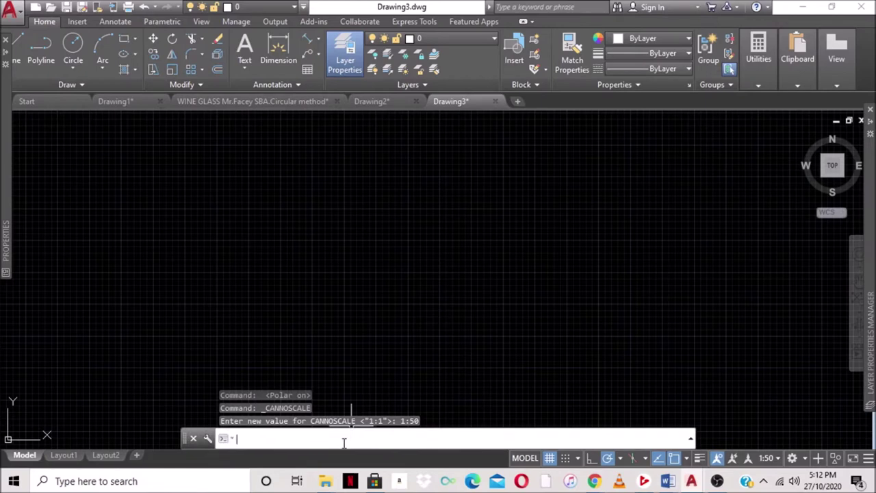
type("un")
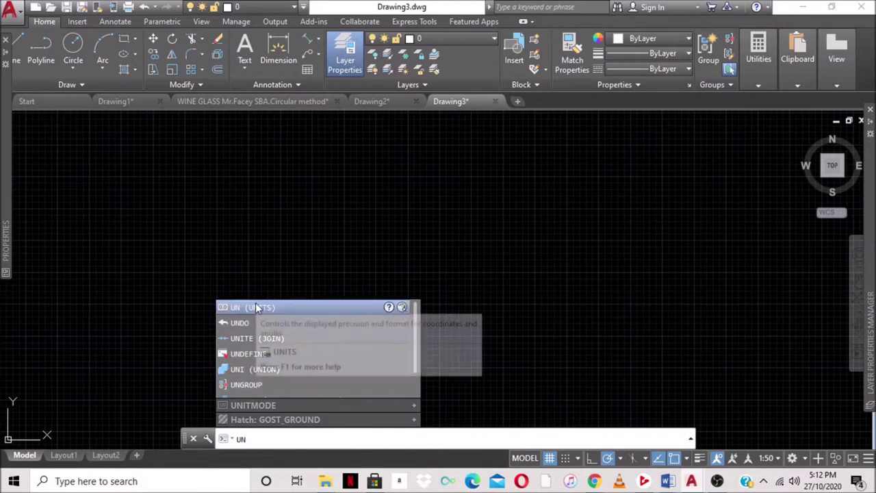
key("Return")
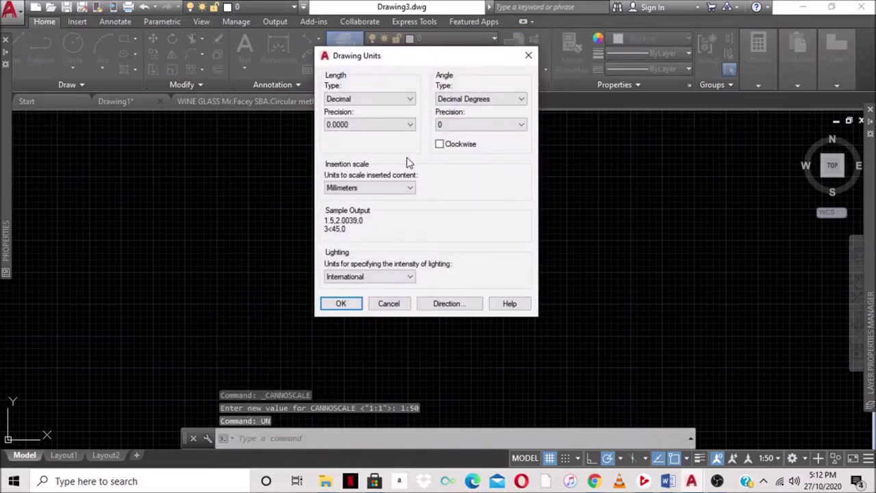
left_click(411, 124)
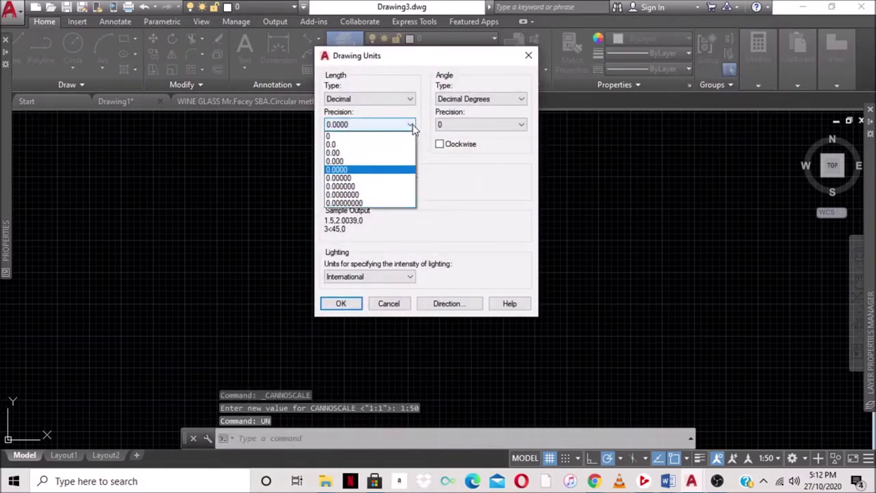
left_click(355, 135)
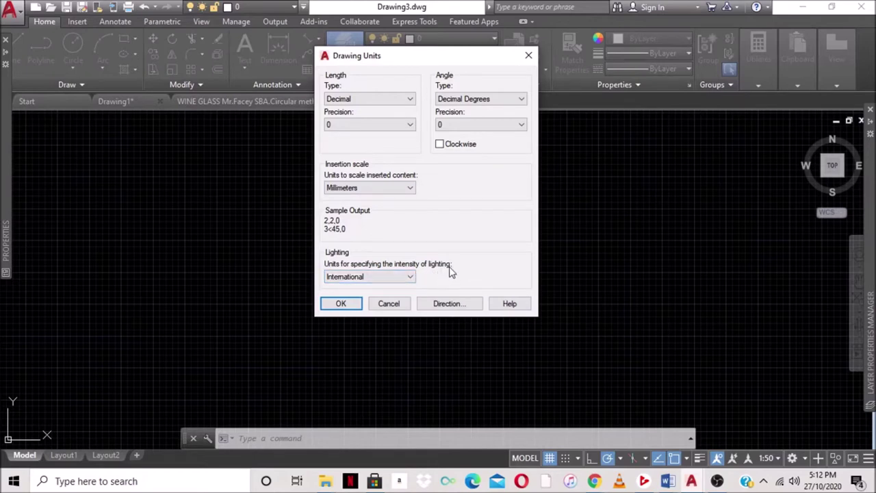
left_click(342, 304)
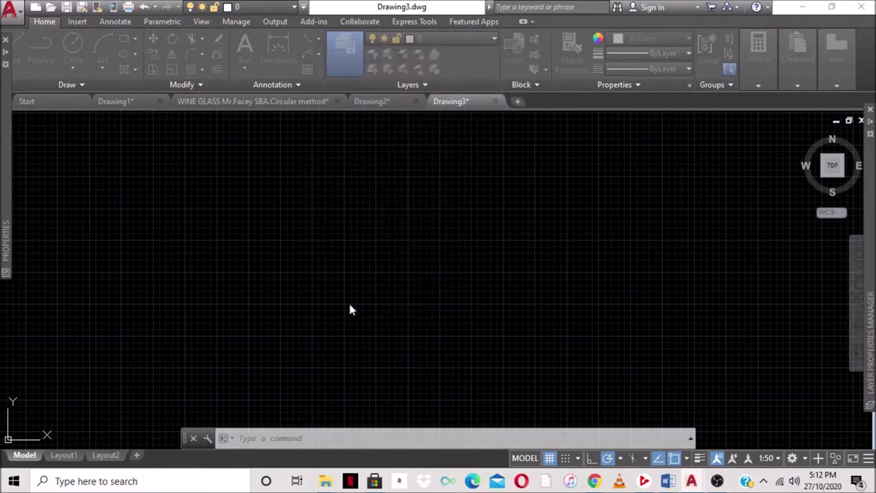
- Set the model space limits with the lower left corner at 0,0 and the upper right corner at 420,297
type("L")
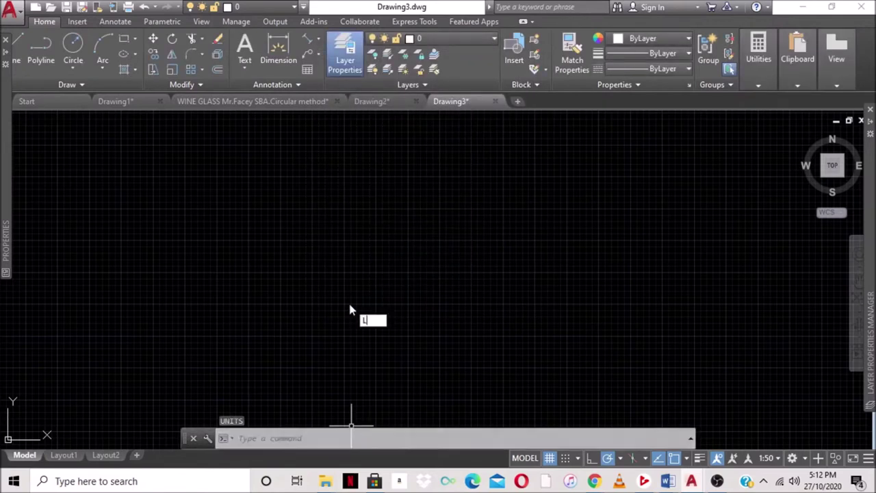
type("IM")
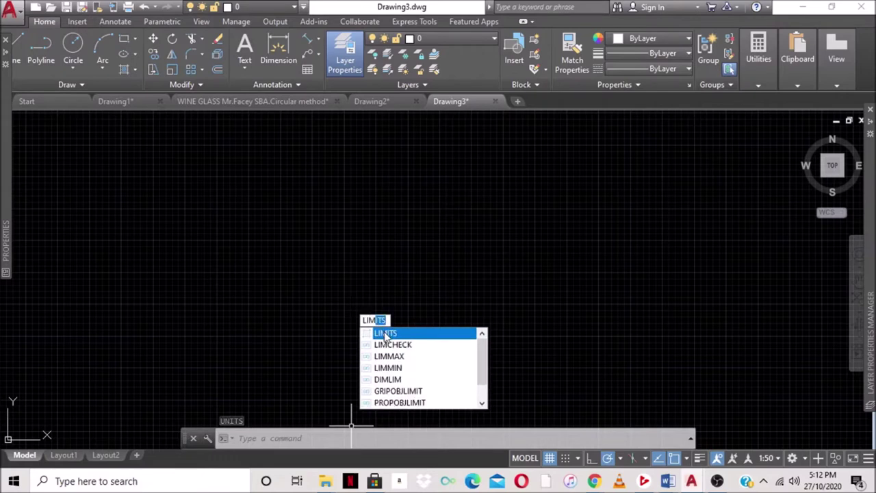
key("Escape")
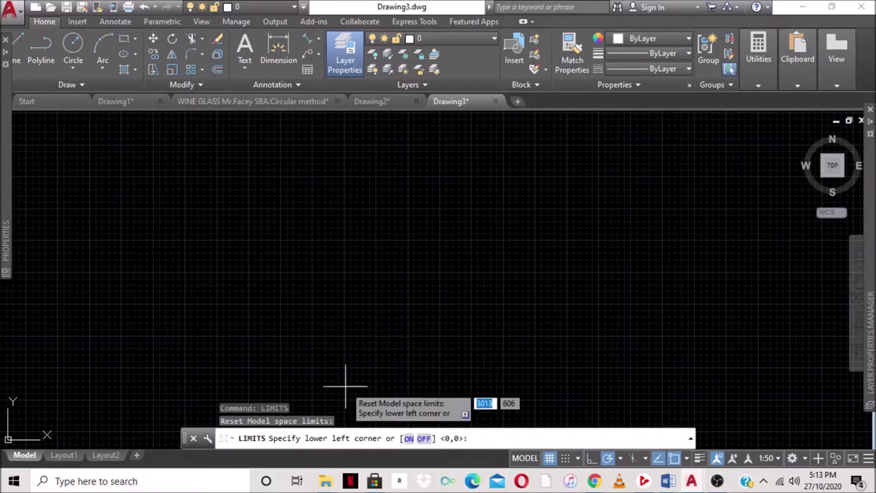
key("Return")
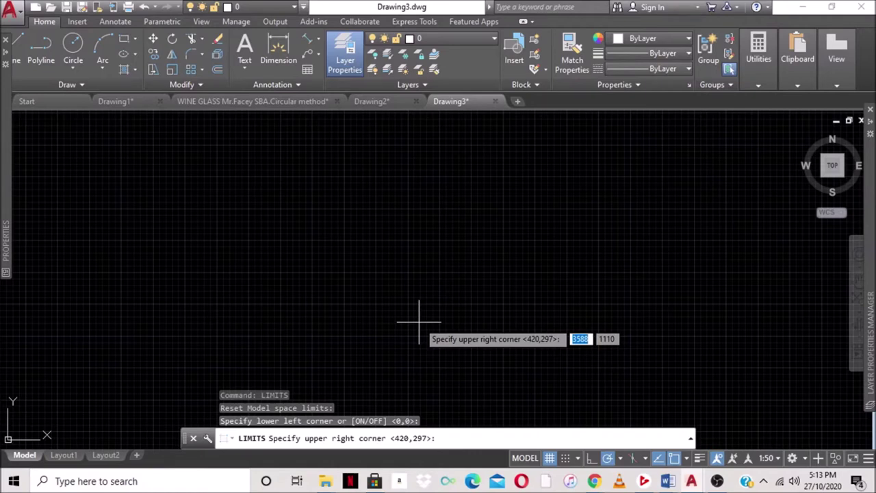
type("4")
key("Tab")
type("2")
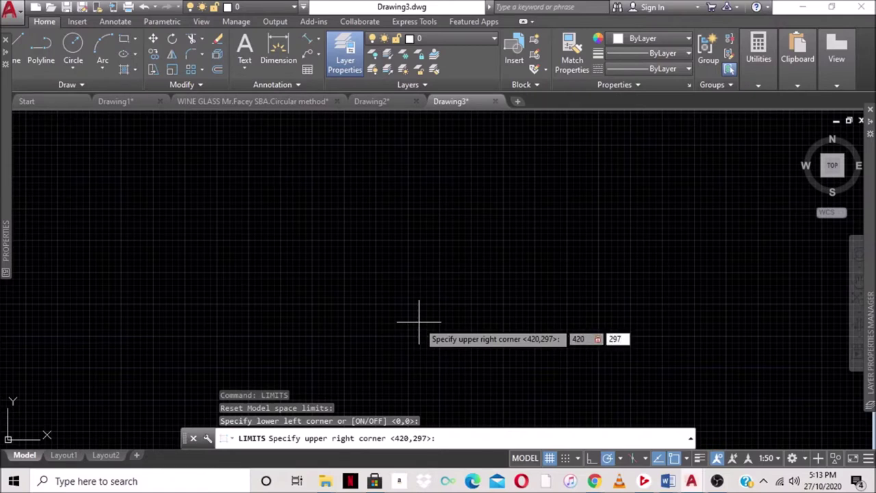
key("Return")
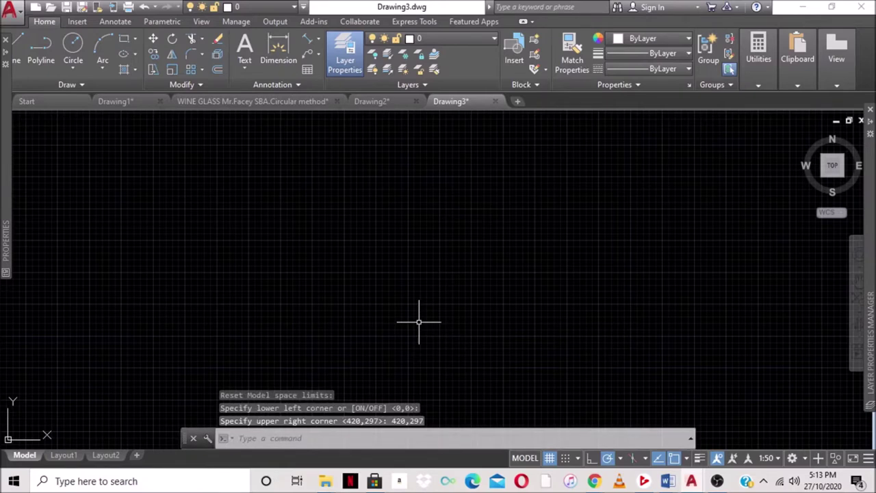
- Zoom with the All option to fit the full drawing limits in the view
type("z")
key("Return")
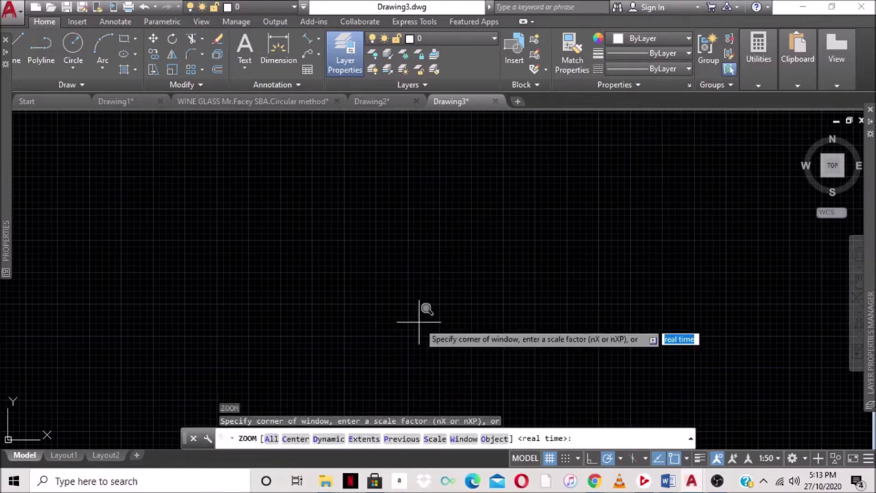
type("A")
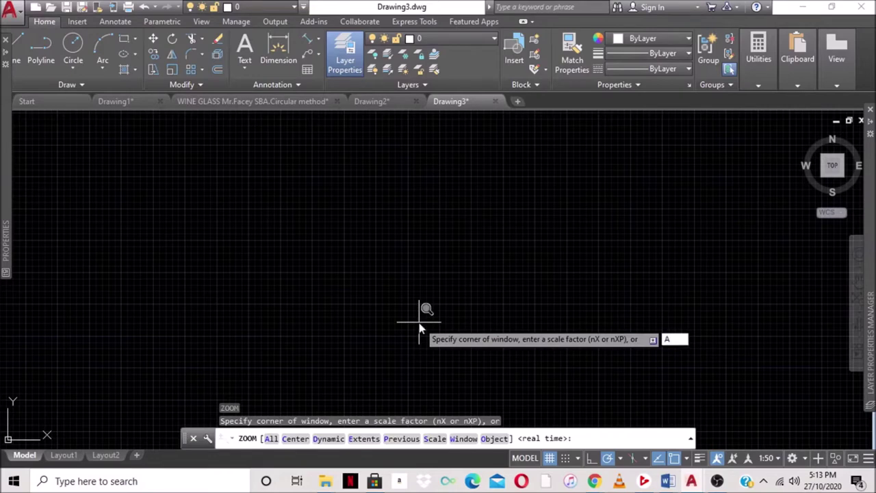
key("Return")
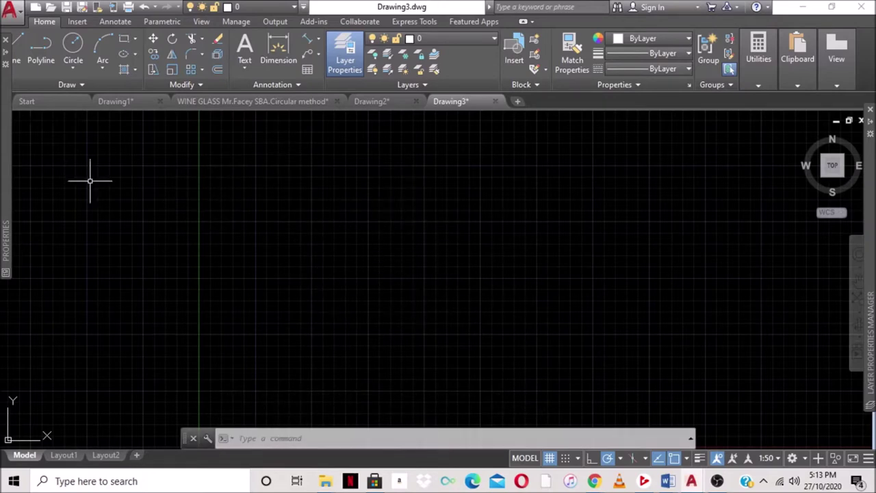
- Draw a circle with a diameter of 66 mm near the middle of the drawing area, centred at about 183,164
left_click(74, 69)
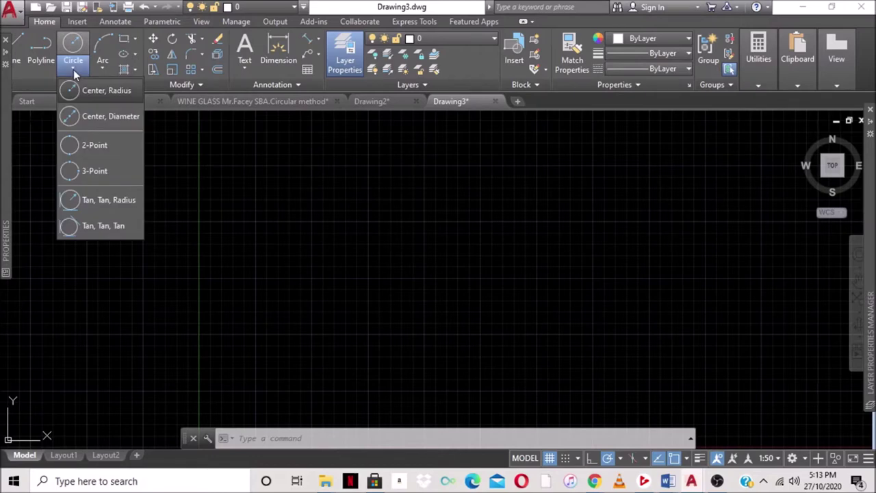
left_click(92, 89)
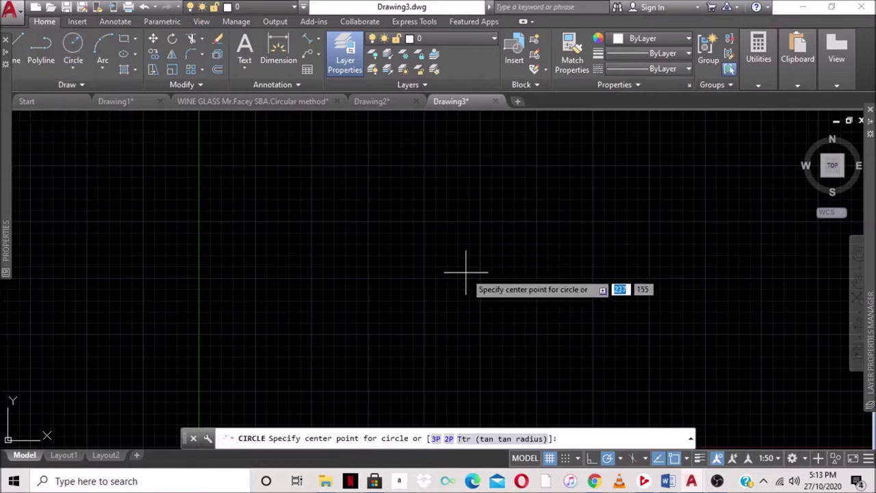
left_click(405, 262)
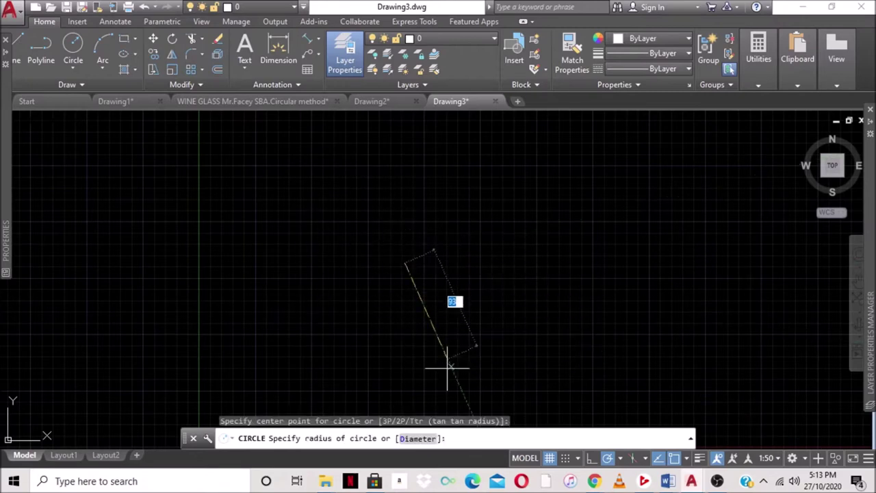
type("D")
key("Return")
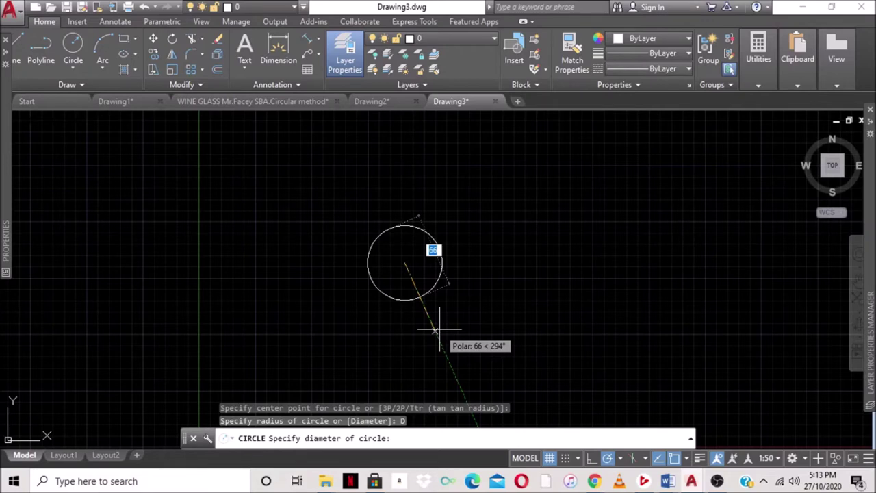
type("6")
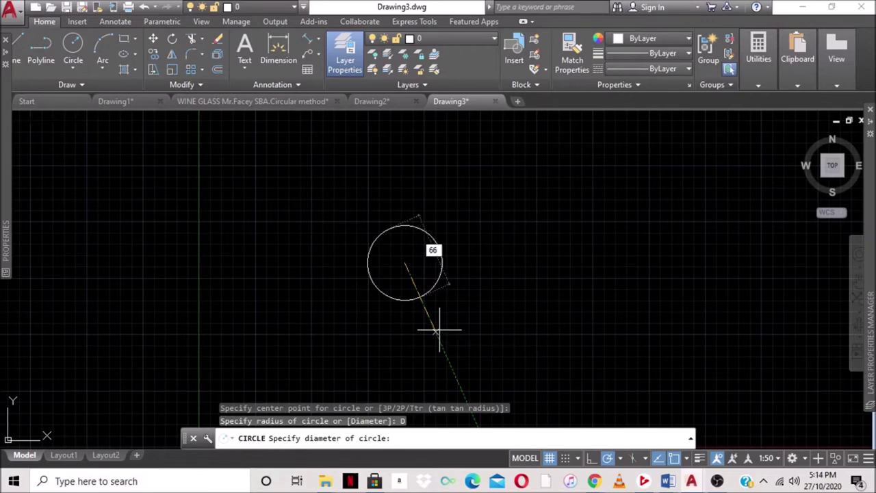
type("6")
key("Return")
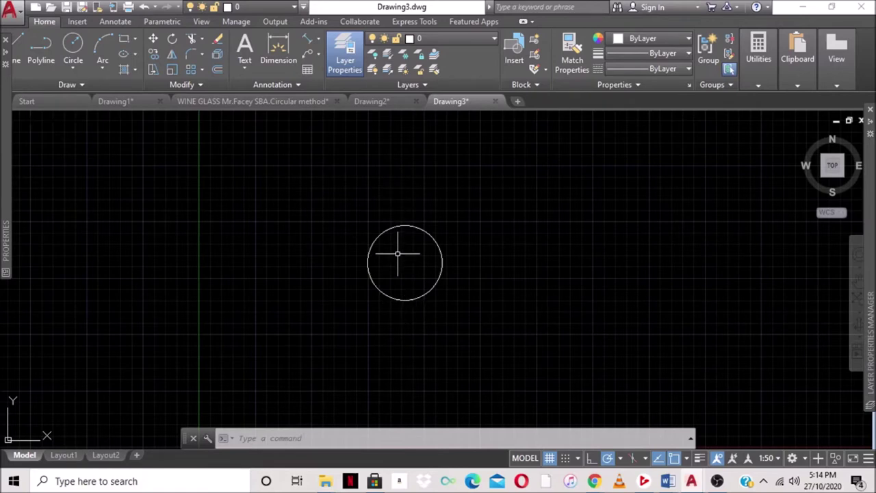
- With Ortho mode on, draw a vertical line 100 mm long upward from the circle's bottom quadrant through its centre
left_click(20, 41)
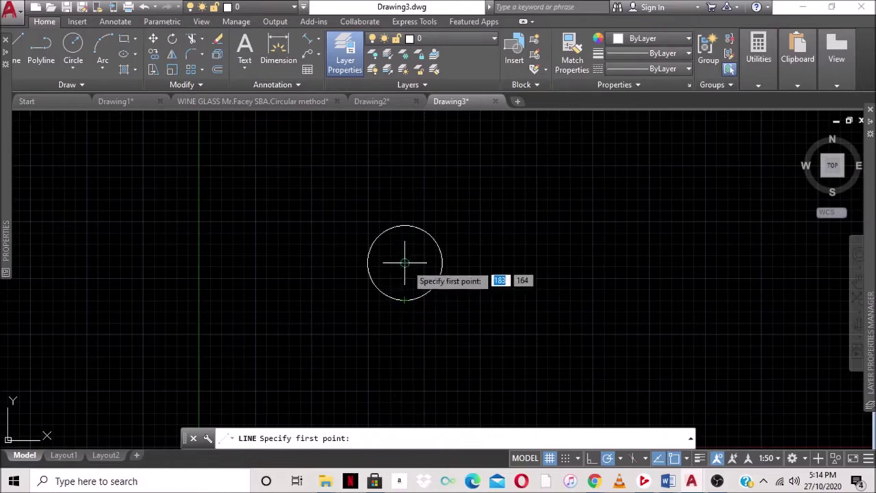
left_click(589, 458)
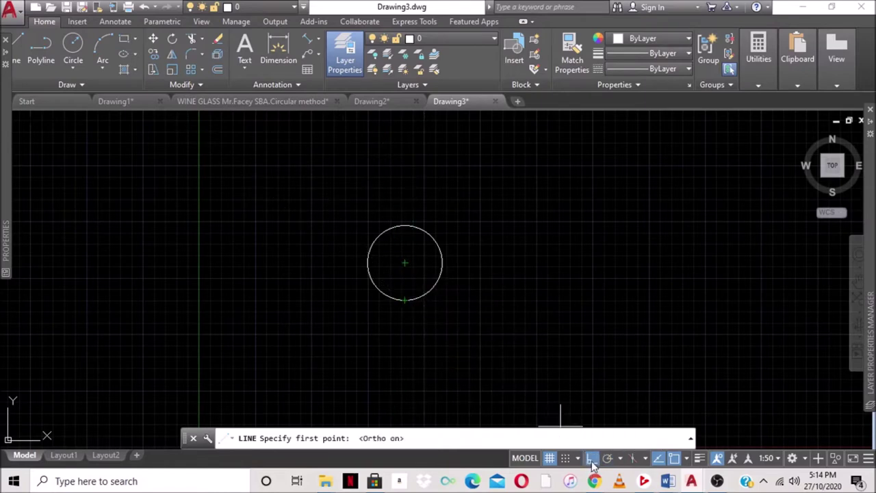
left_click(606, 459)
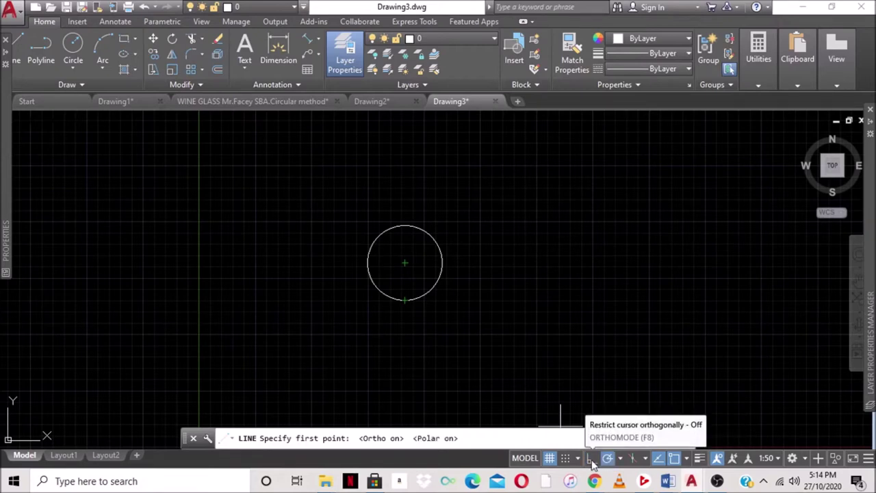
left_click(591, 459)
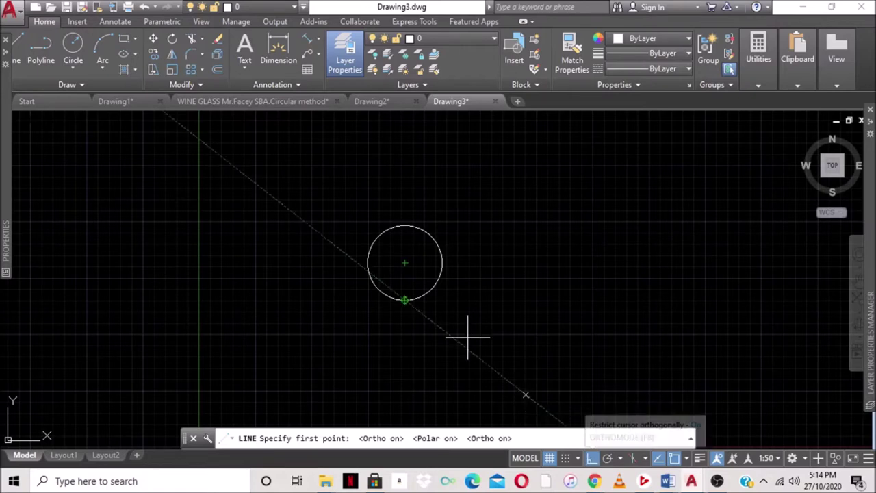
left_click(405, 299)
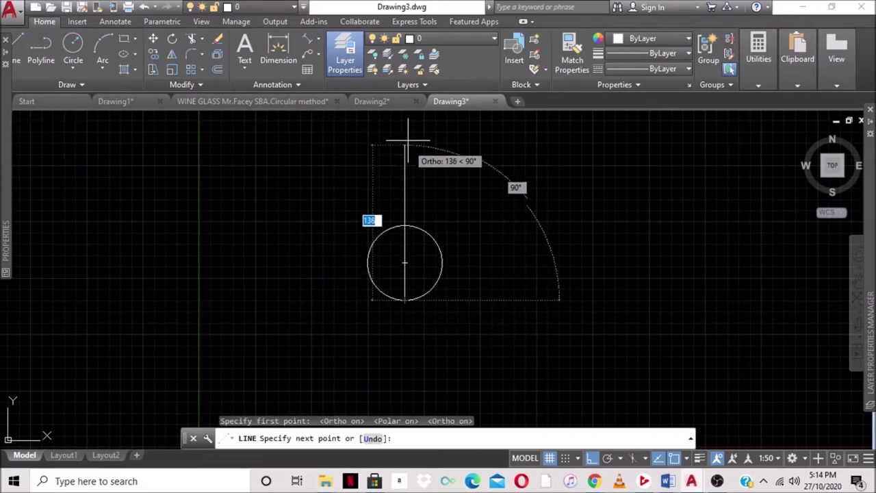
type("10")
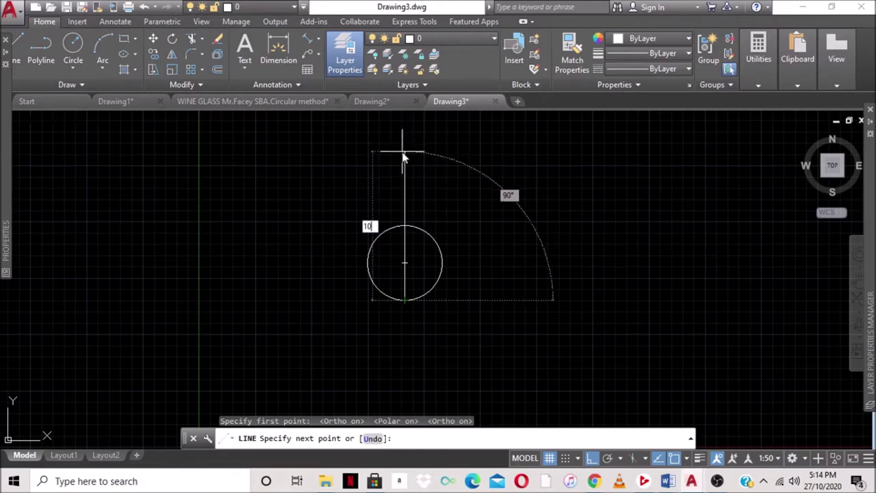
key("Return")
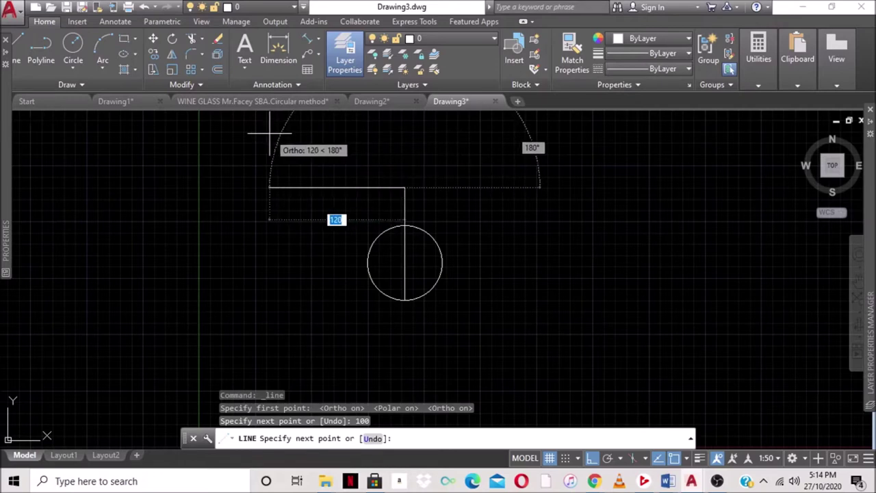
key("Return")
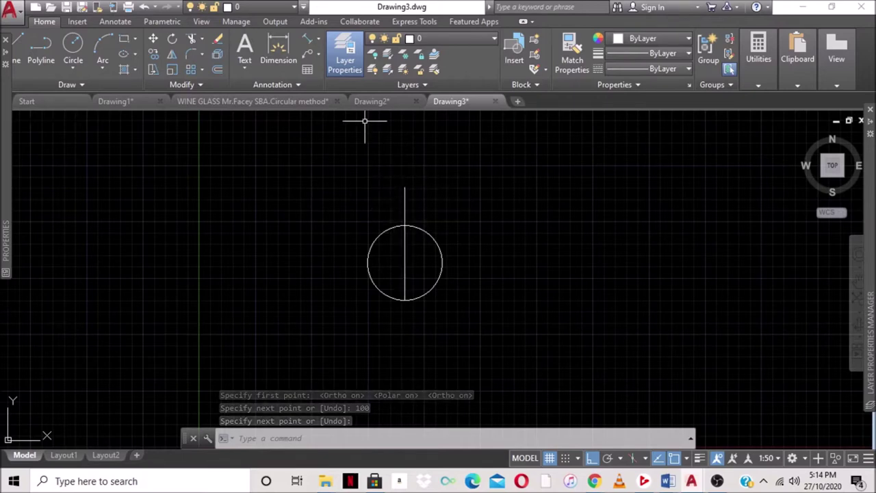
- Check the rim width in the wine glass reference drawing and draw a 23 mm line rightward from the vertical line's top end
left_click(297, 108)
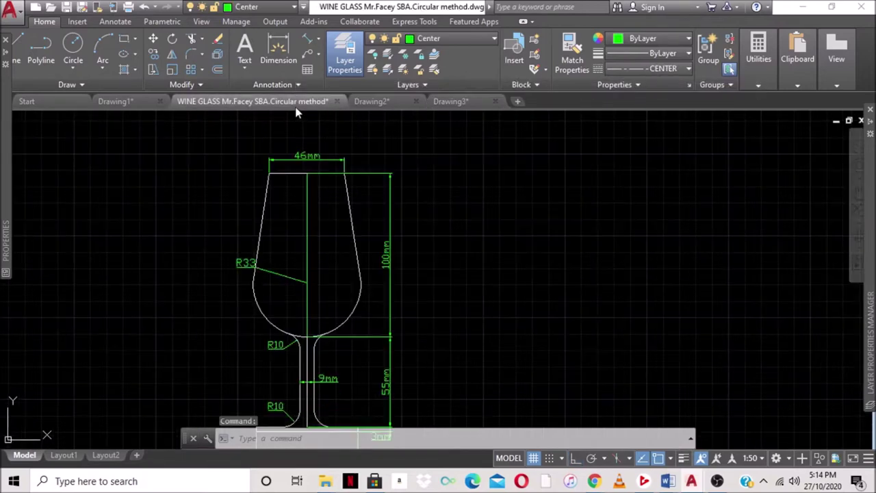
left_click(451, 102)
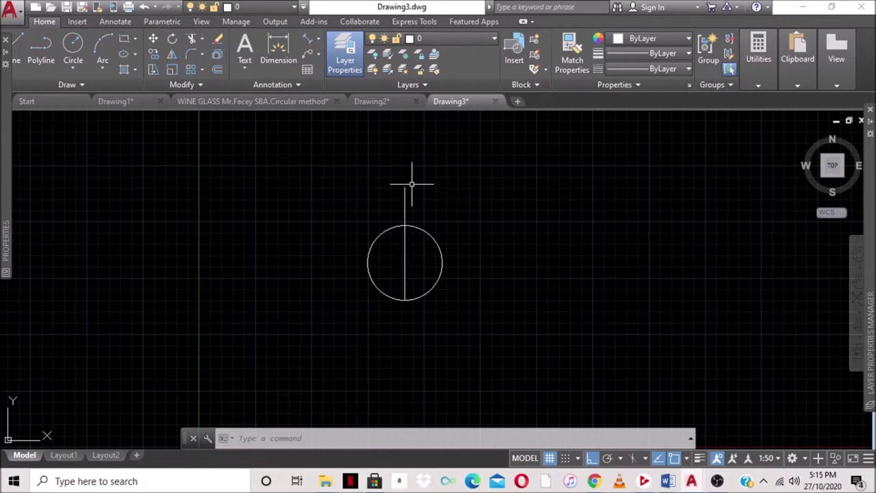
scroll(384, 192, "up", 2)
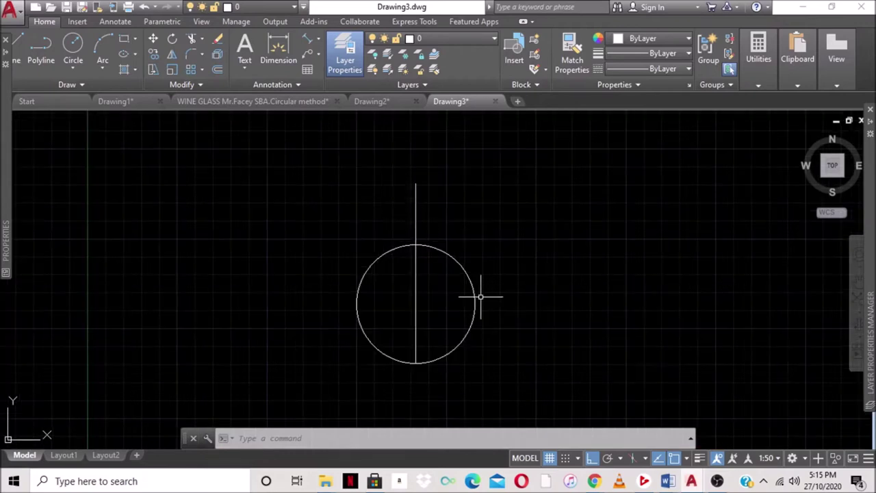
left_click(21, 42)
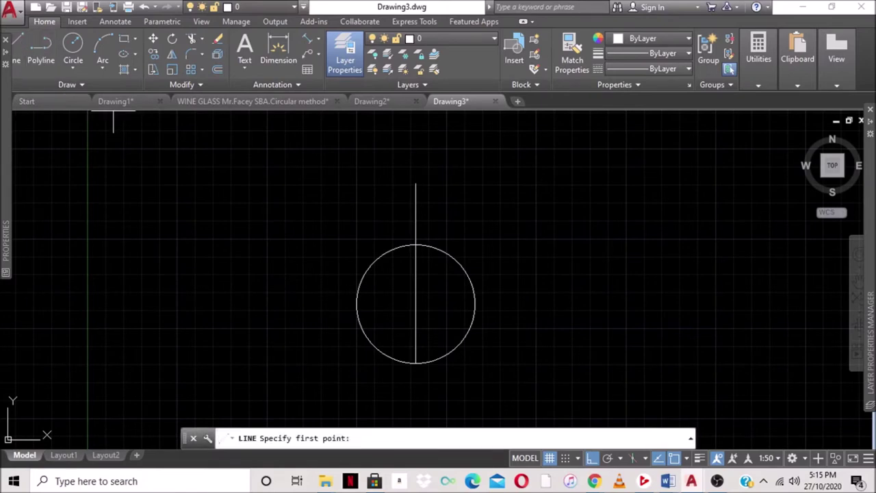
left_click(415, 183)
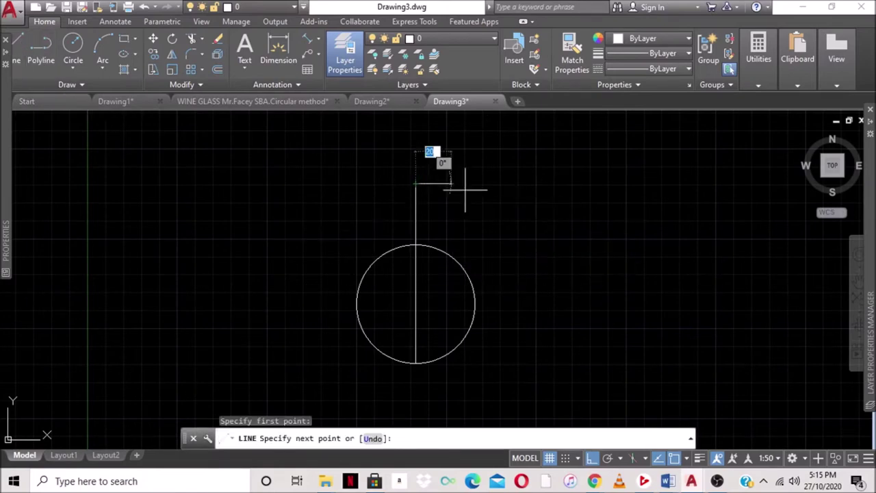
type("23")
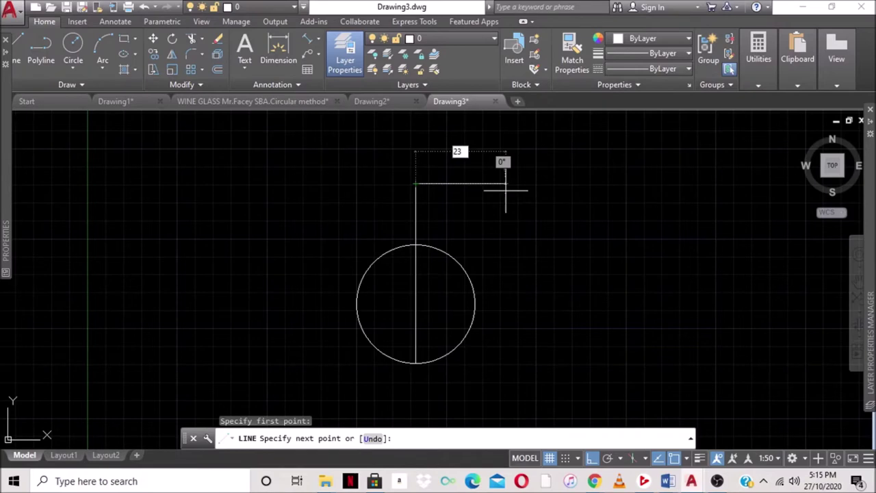
key("Return")
key("Return")
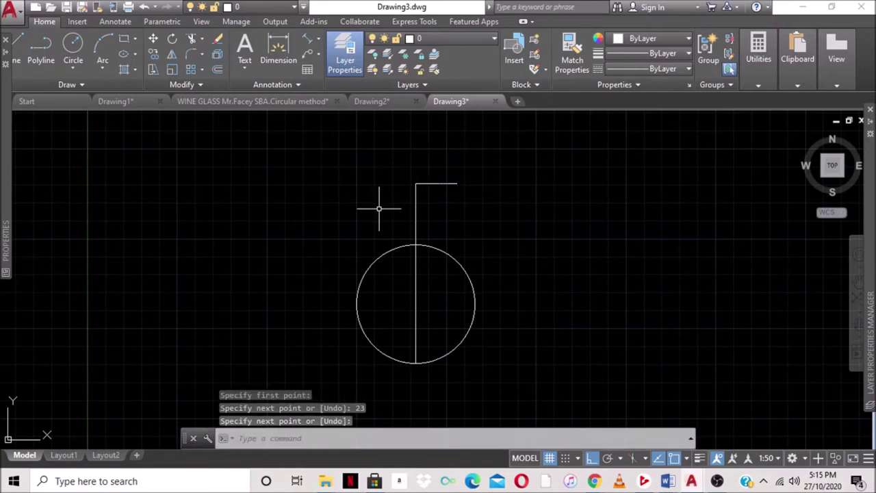
- Draw the other half of the rim as a 23 mm horizontal line leftward from the vertical line's top end
key("Return")
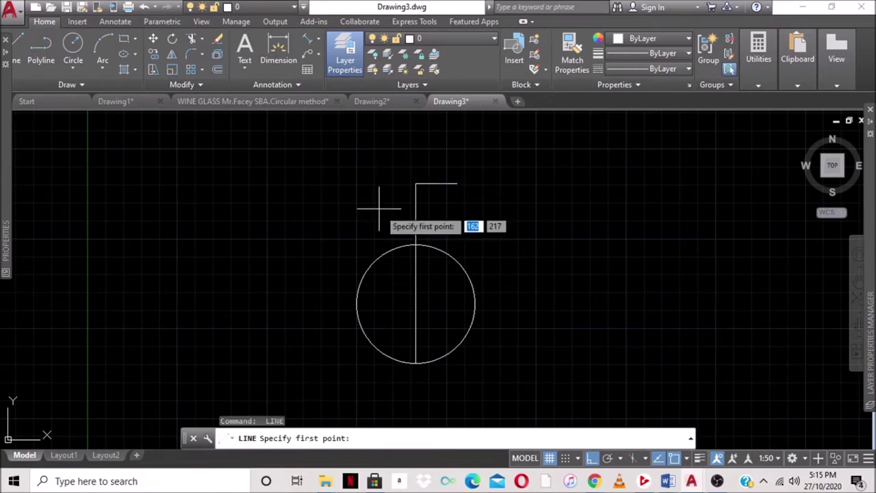
left_click(415, 183)
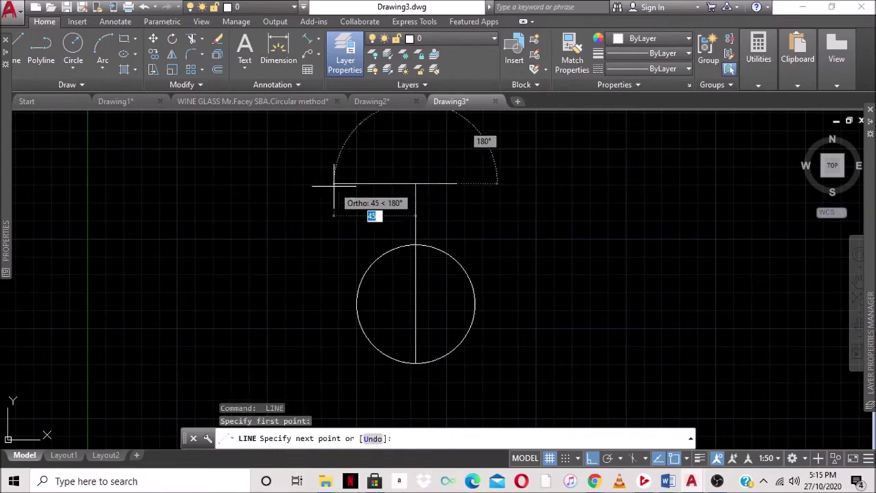
type("23")
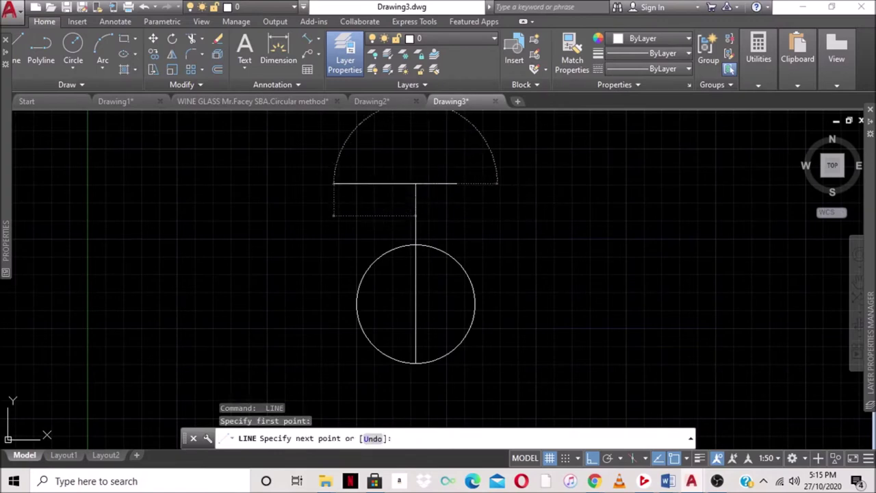
key("Return")
key("Return")
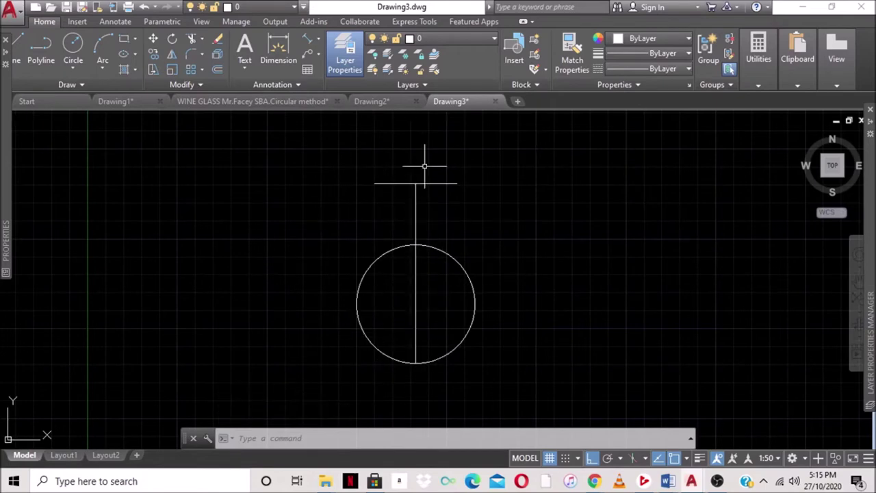
- Turn on polar tracking and draw a line from the rim's right end to the tangent point on the circle's right side
left_click(607, 459)
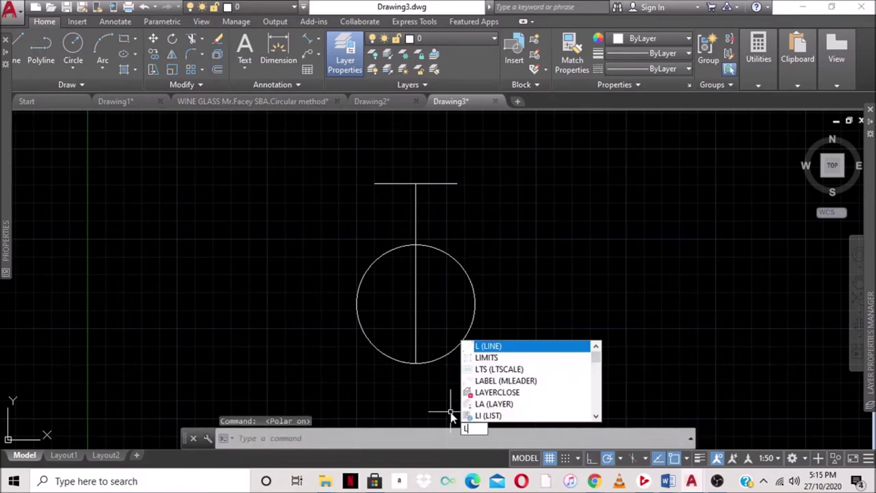
left_click(499, 347)
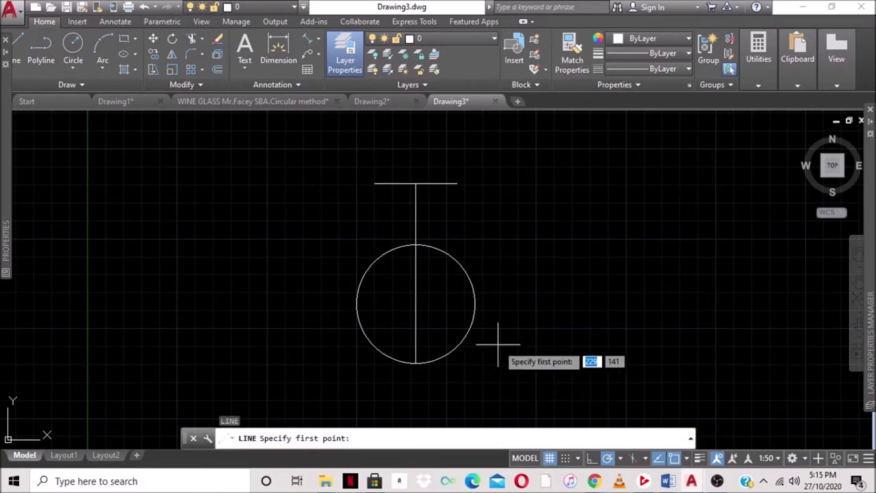
left_click(457, 183)
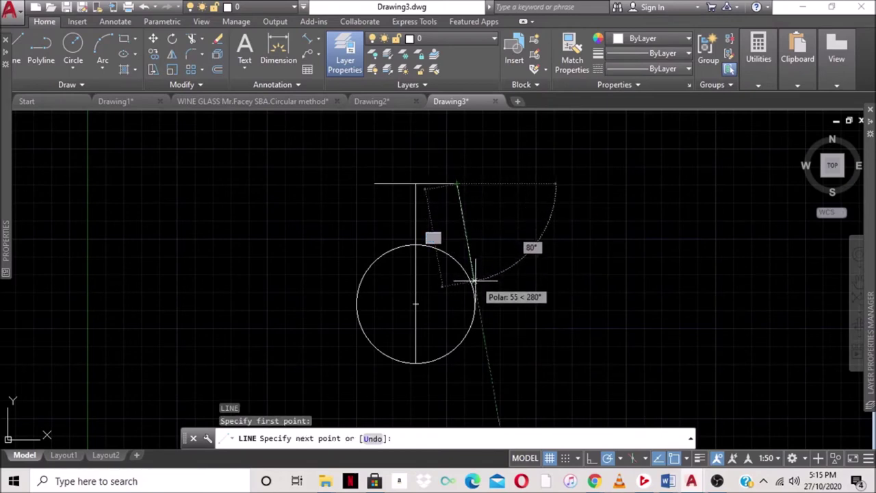
left_click(473, 295)
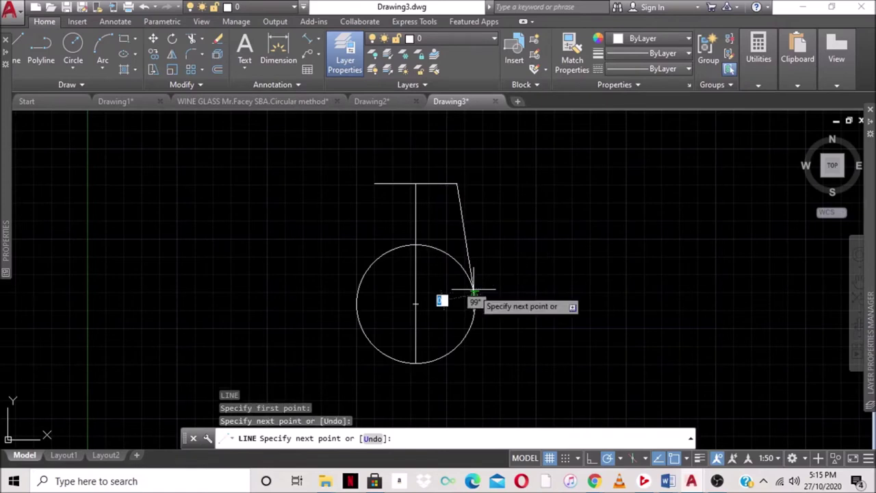
key("Return")
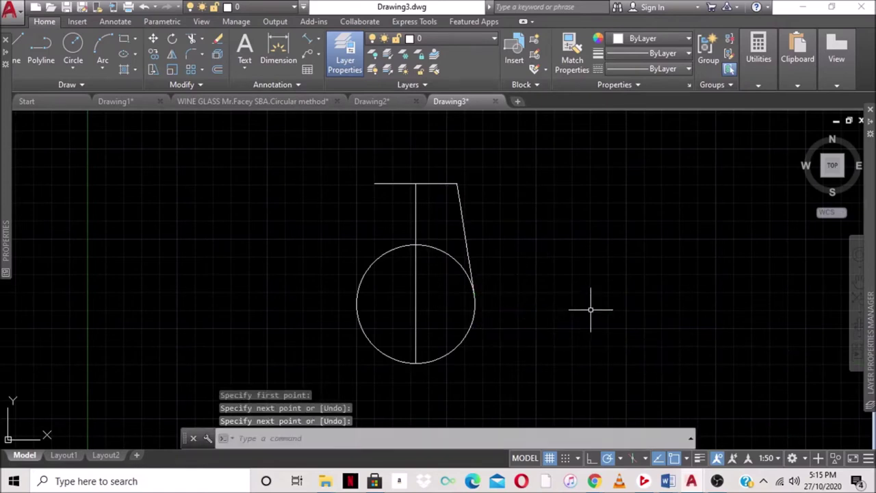
- Draw the matching side line from the rim's left end to the tangent point on the circle's left side
type("l")
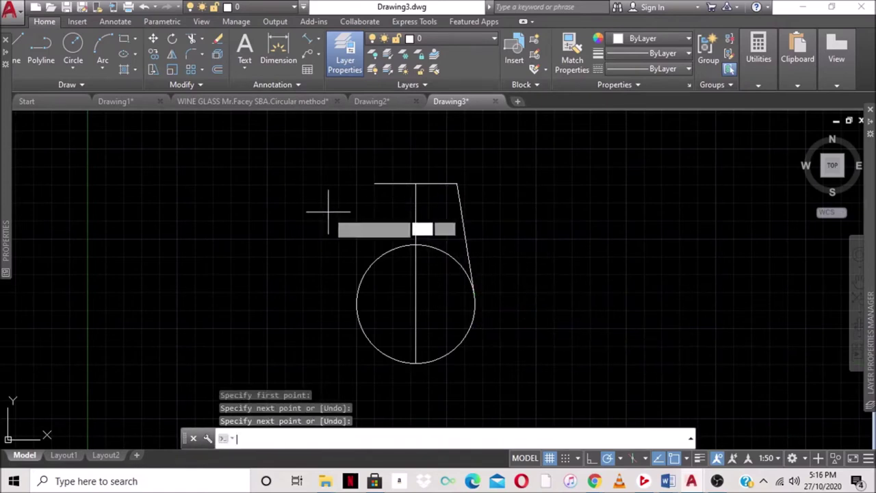
key("Return")
left_click(374, 183)
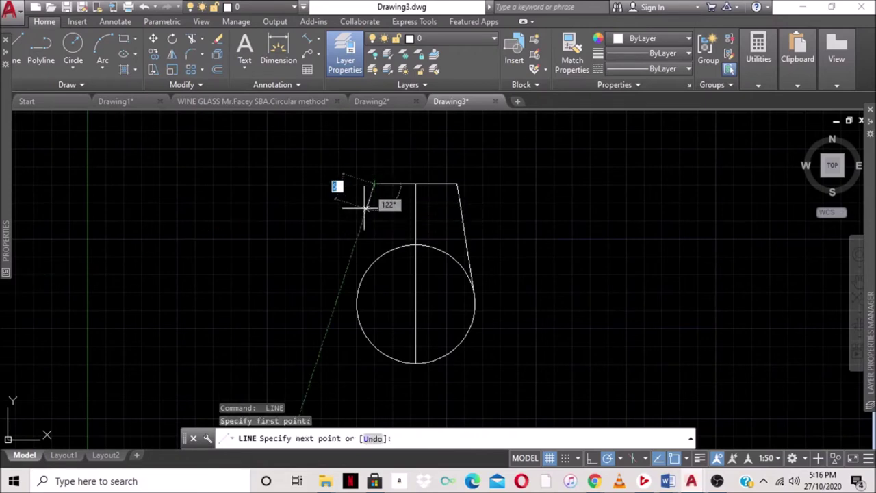
left_click(356, 293)
key("Return")
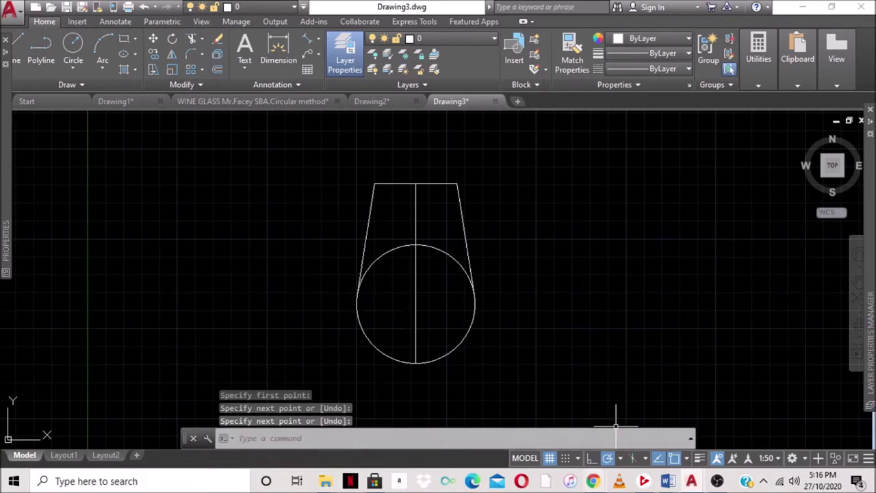
middle_click_drag(517, 340, 518, 301)
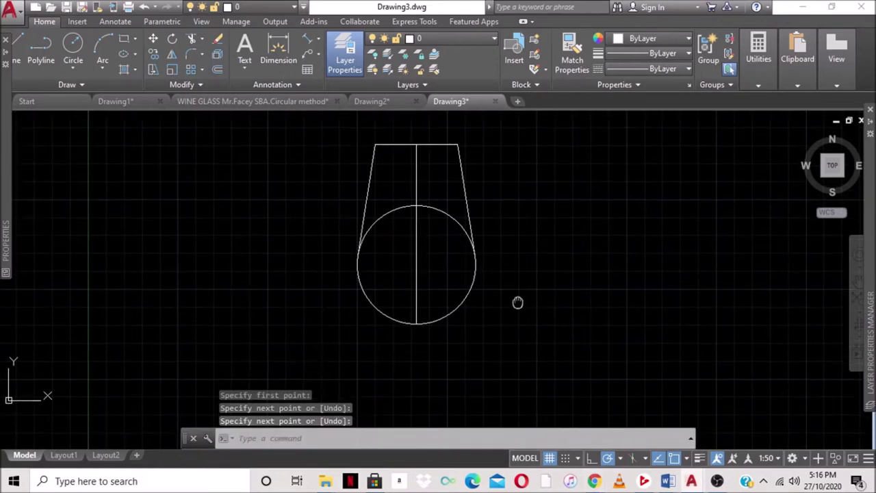
scroll(518, 303, "up", 2)
scroll(440, 165, "down", 4)
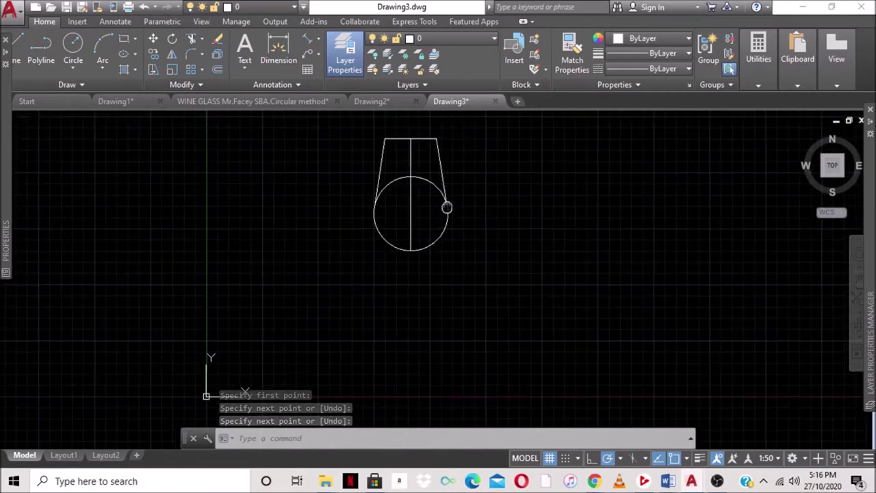